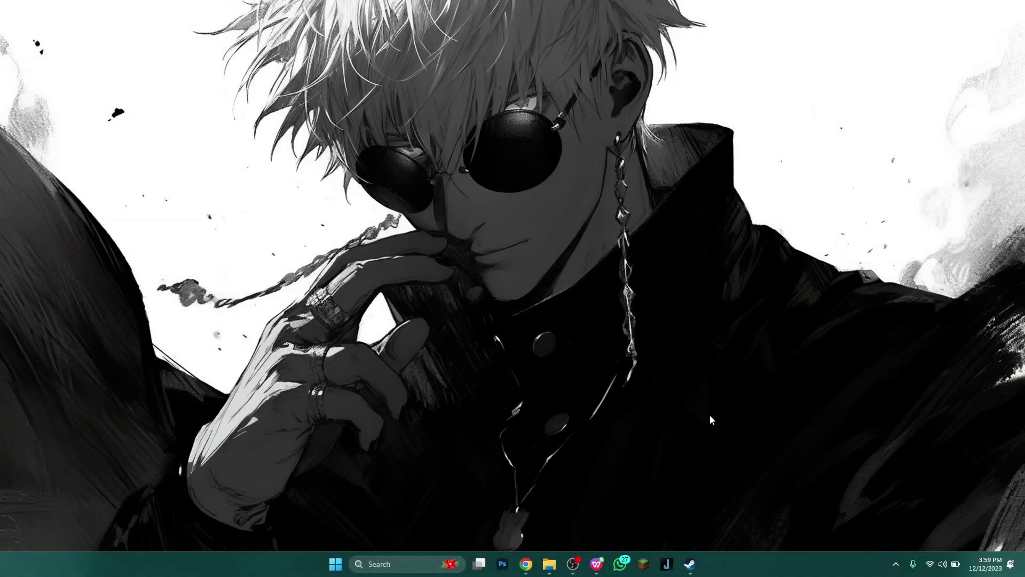
- Launch Steam and search the store for "mortal kombat"
left_click(688, 563)
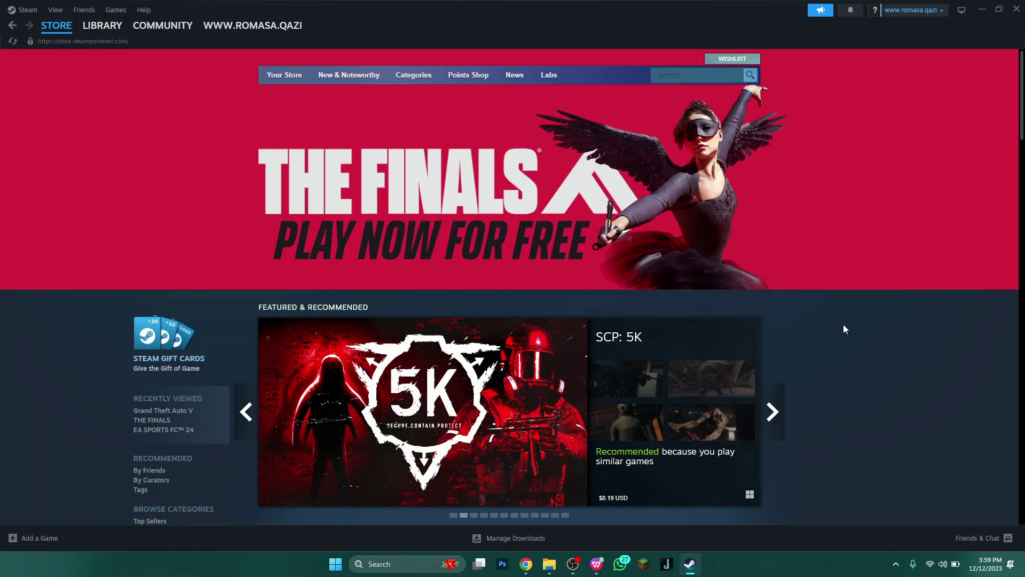
left_click(681, 76)
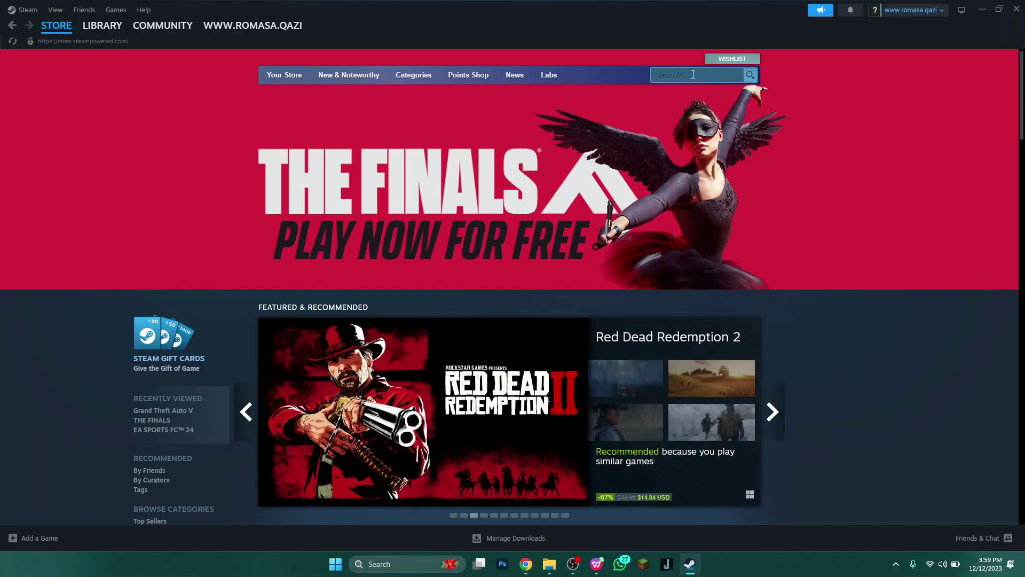
type("mortal kombat")
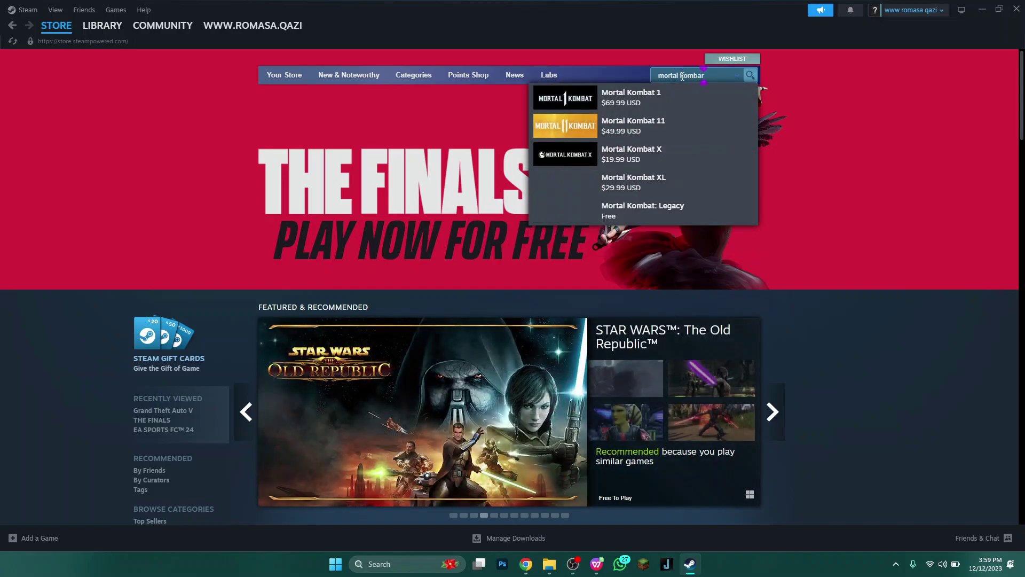
key("Return")
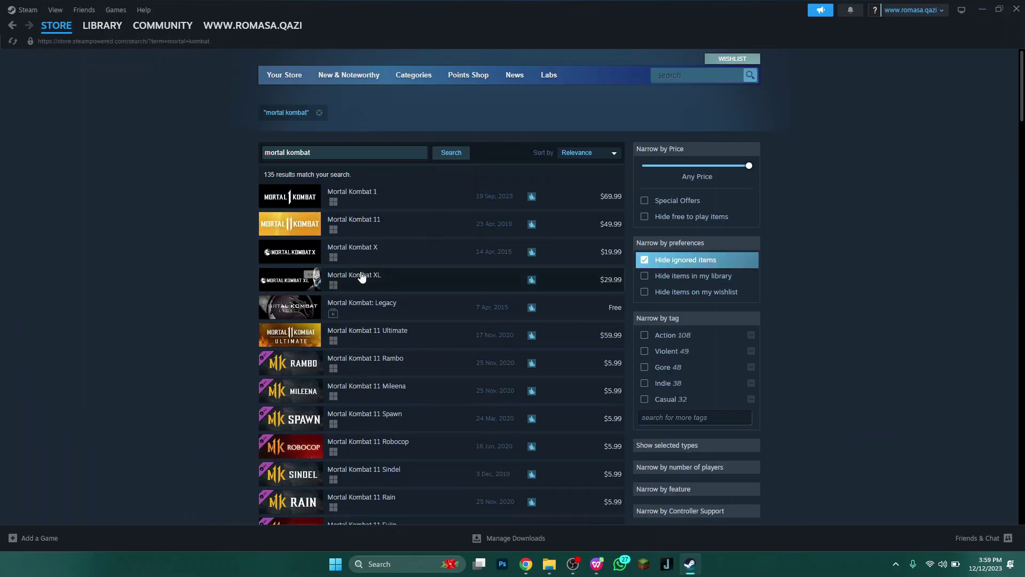
- Add Mortal Kombat 1 to the cart from its store page ($69.99 total)
left_click(342, 197)
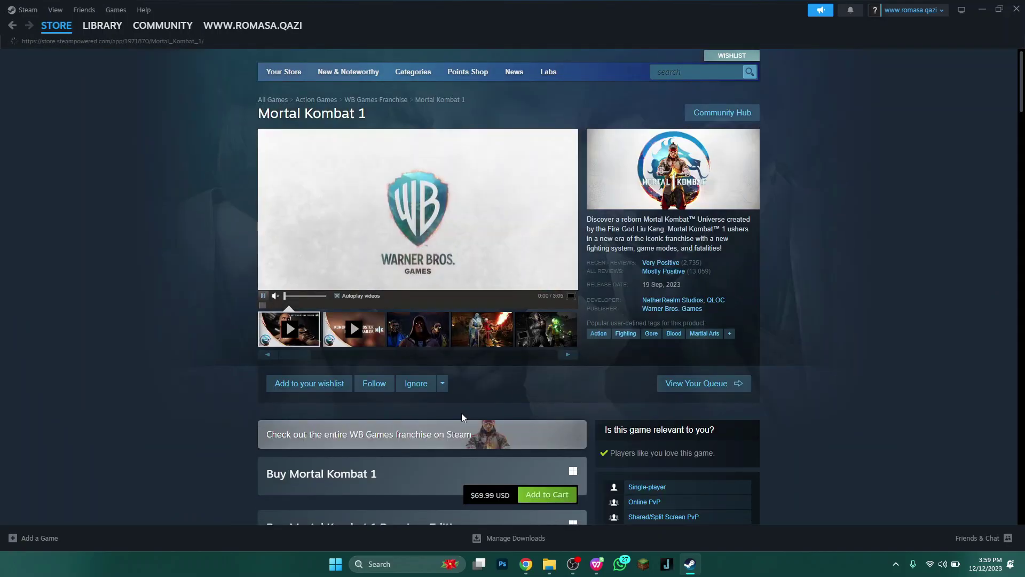
scroll(461, 418, "down", 3)
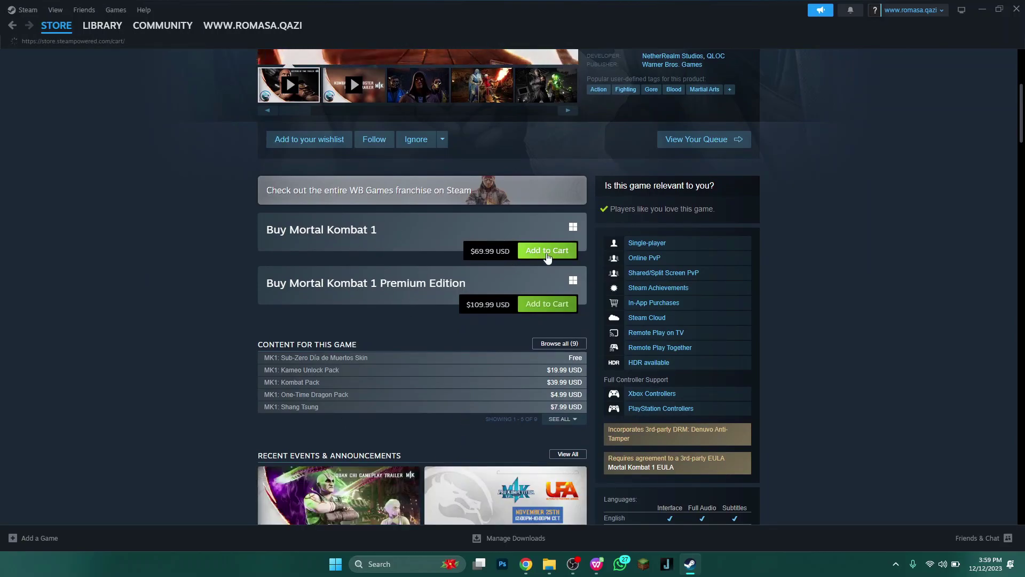
left_click(547, 255)
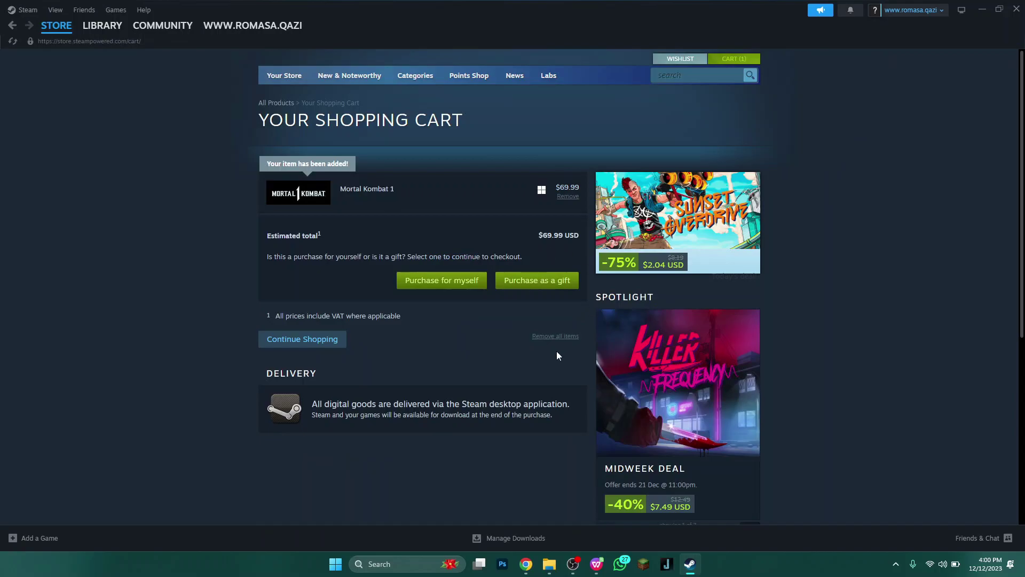
- Check out Mortal Kombat 1 for myself, paying with American Express
left_click(450, 286)
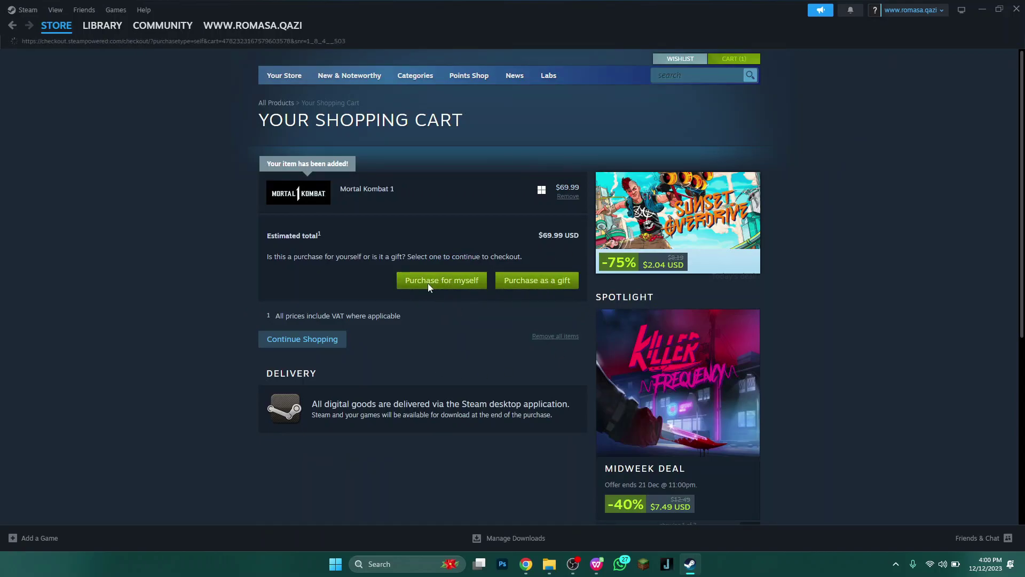
left_click(333, 178)
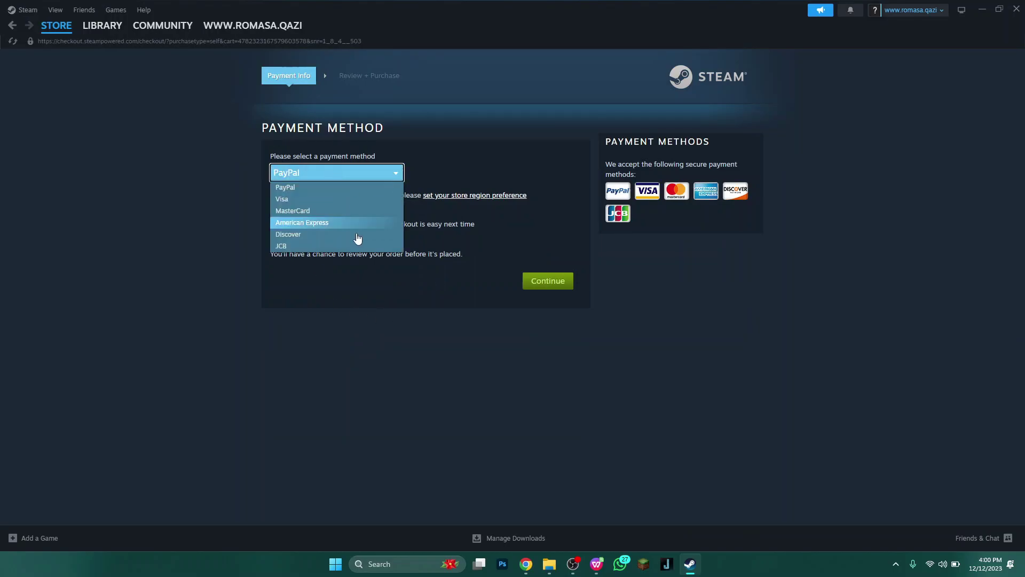
left_click(308, 224)
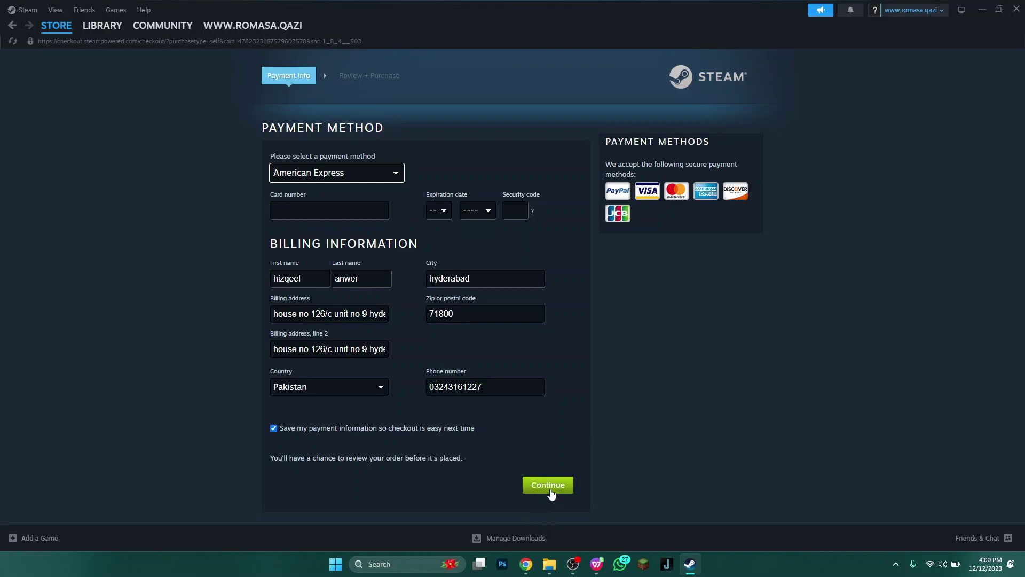
- Open THE FINALS from the Steam library's game list
left_click(100, 42)
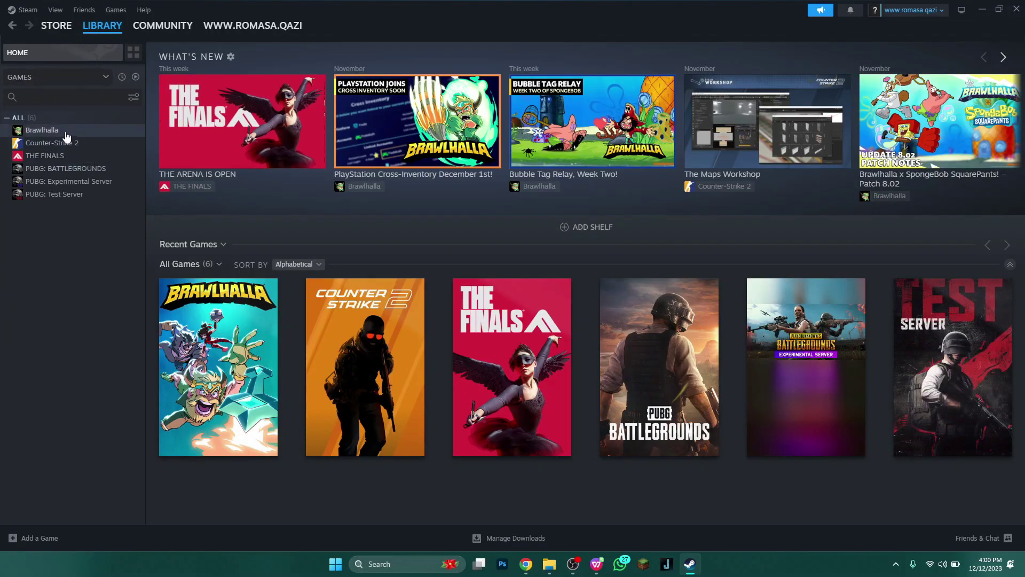
left_click(70, 156)
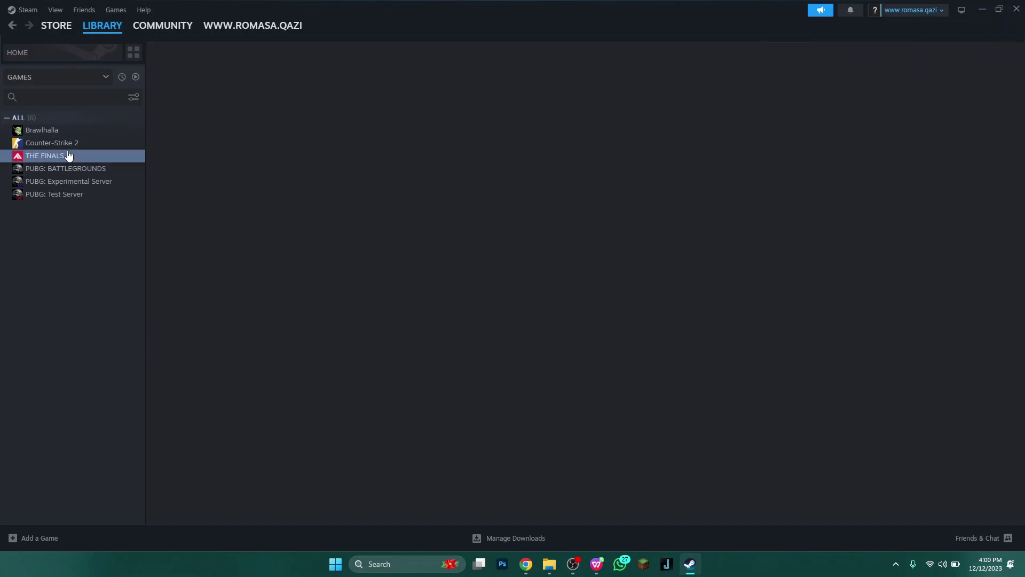